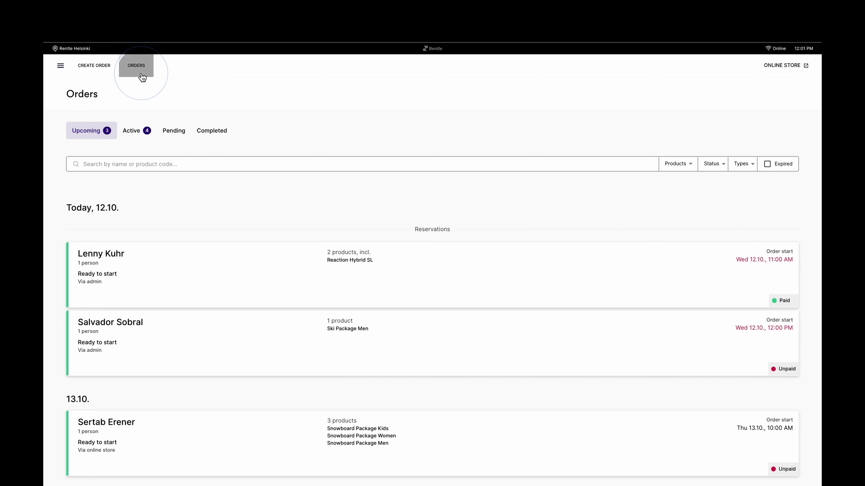
Step: Review the active, pending and completed order lists and return to the upcoming orders
{"action": "left_click", "coordinate": [60, 70]}
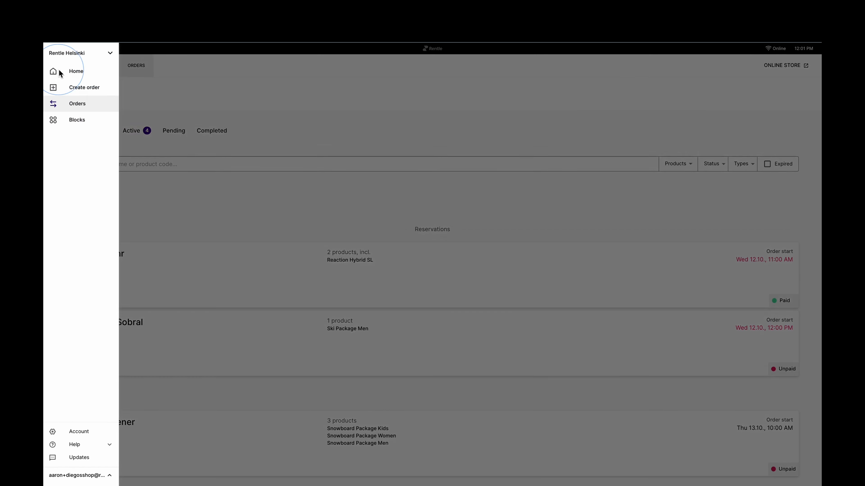
{"action": "left_click", "coordinate": [72, 103]}
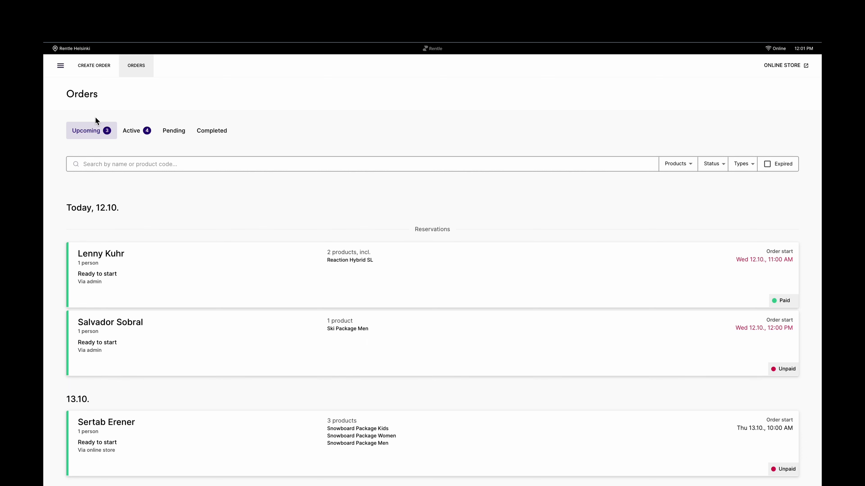
{"action": "left_click", "coordinate": [132, 133]}
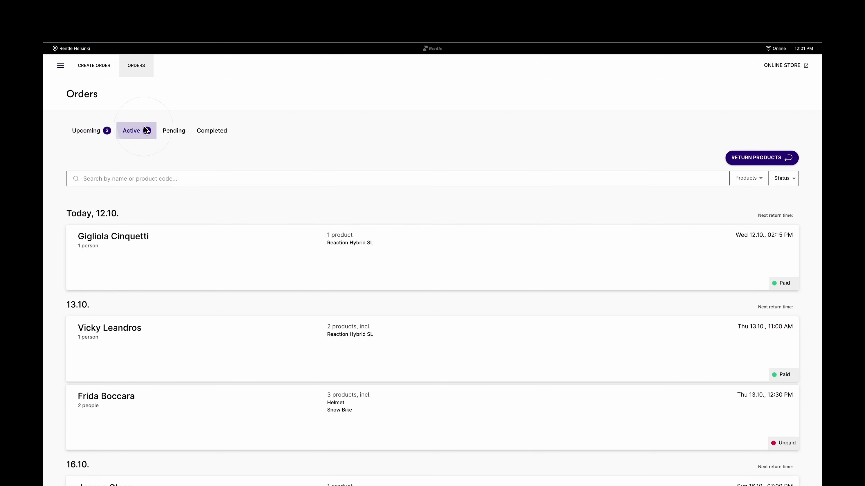
{"action": "left_click", "coordinate": [196, 138]}
{"action": "left_click", "coordinate": [217, 133]}
{"action": "left_click", "coordinate": [77, 139]}
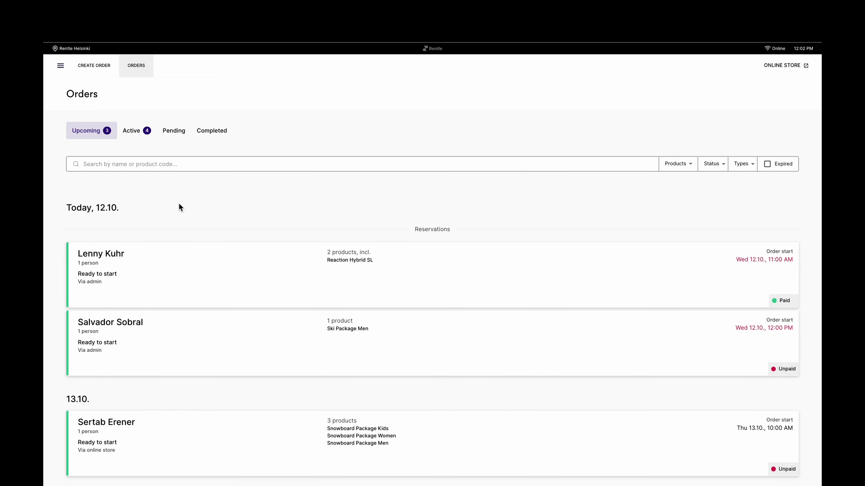
Step: Open today's paid Reaction Hybrid SL reservation and assign product codes RHSLM1 to size M and RHSLL2 to size L
{"action": "left_click", "coordinate": [192, 258]}
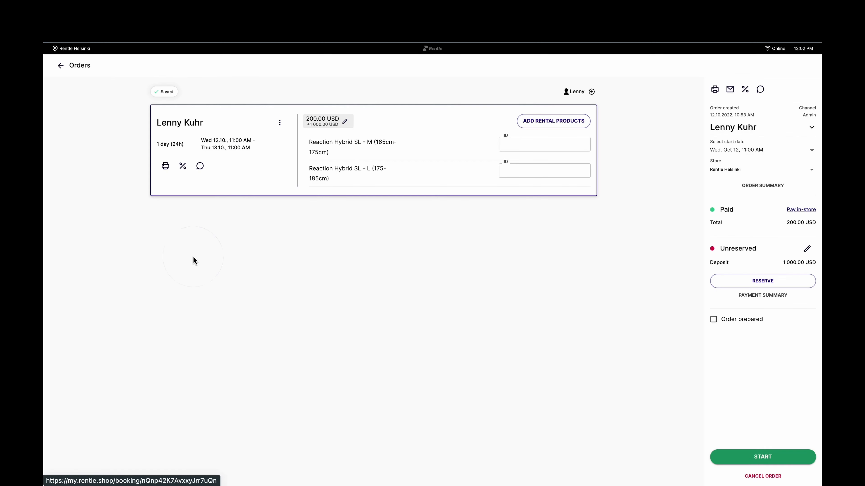
{"action": "left_click", "coordinate": [561, 145]}
{"action": "left_click", "coordinate": [545, 169]}
{"action": "left_click", "coordinate": [544, 169]}
{"action": "left_click", "coordinate": [518, 207]}
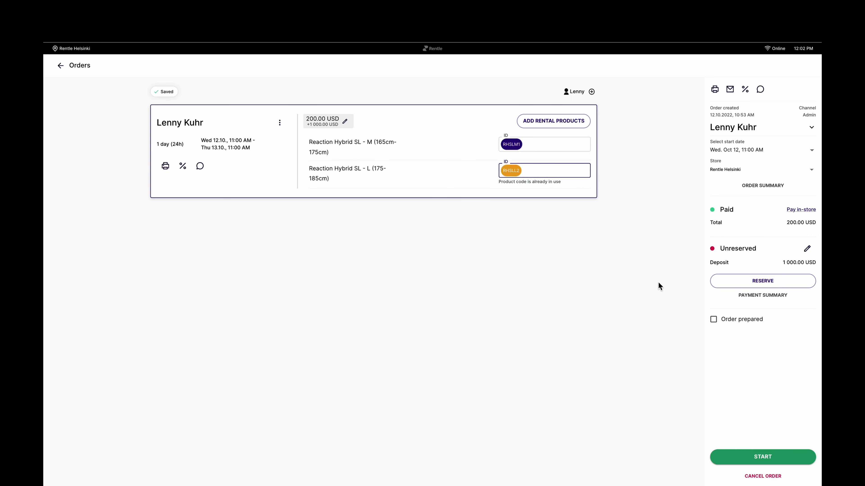
Step: Start the Reaction Hybrid SL order late, choosing to update its start and end time
{"action": "left_click", "coordinate": [761, 461]}
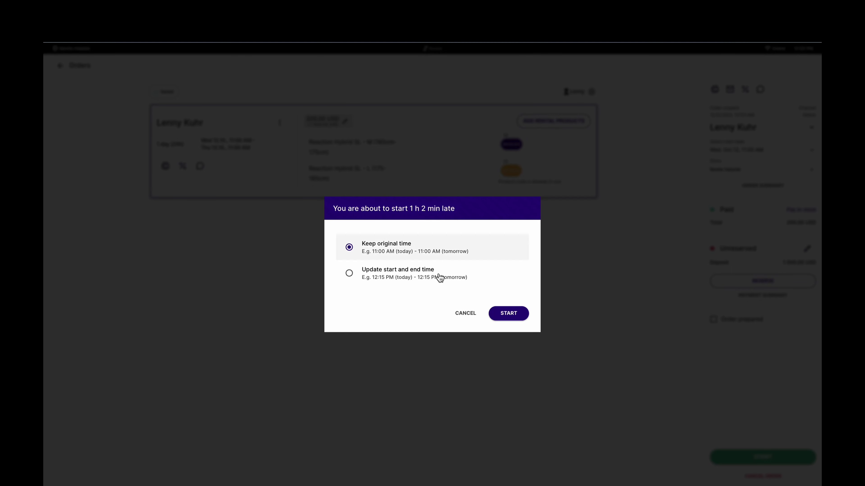
{"action": "left_click", "coordinate": [431, 278]}
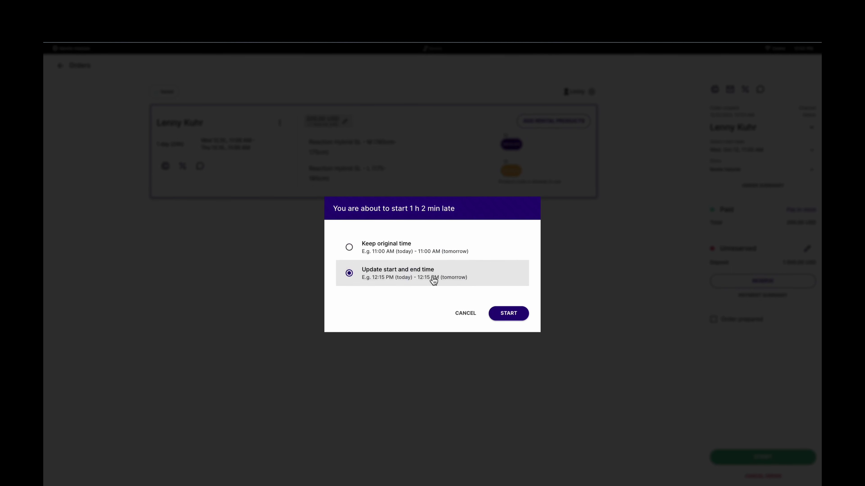
{"action": "left_click", "coordinate": [508, 315]}
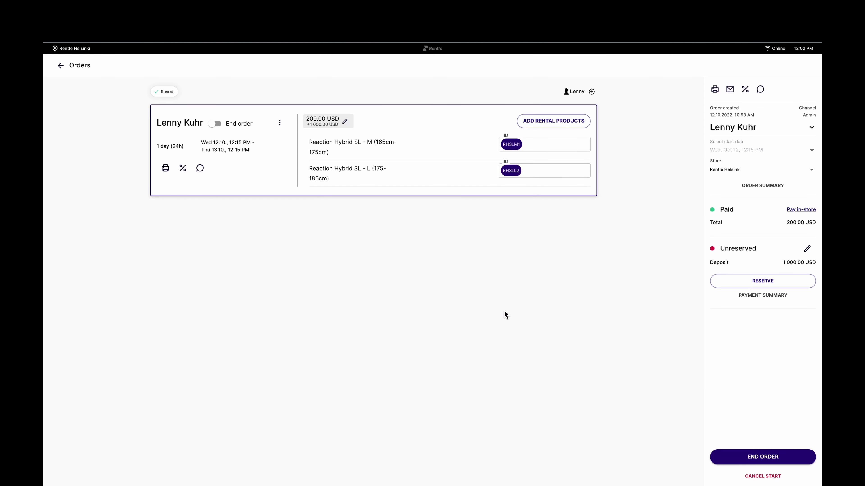
Step: Reopen the started Reaction Hybrid SL order, due Thu 13.10., 12:15 PM, from the active orders and end it
{"action": "left_click", "coordinate": [52, 62]}
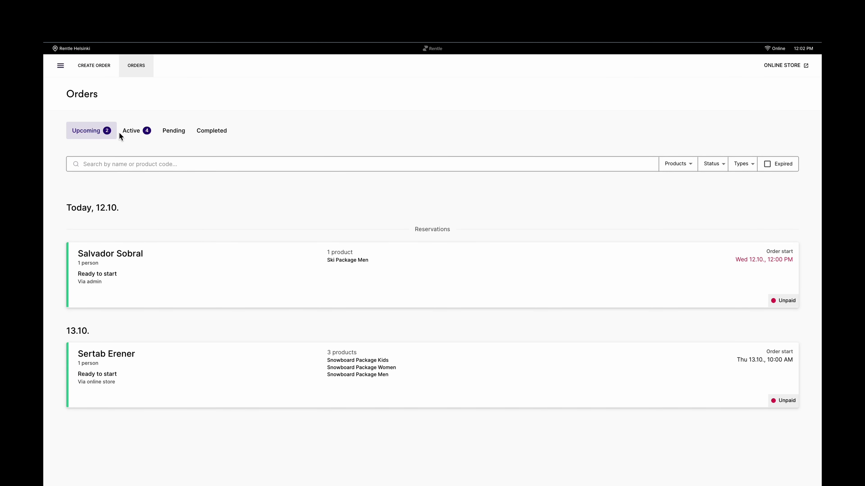
{"action": "left_click", "coordinate": [136, 131]}
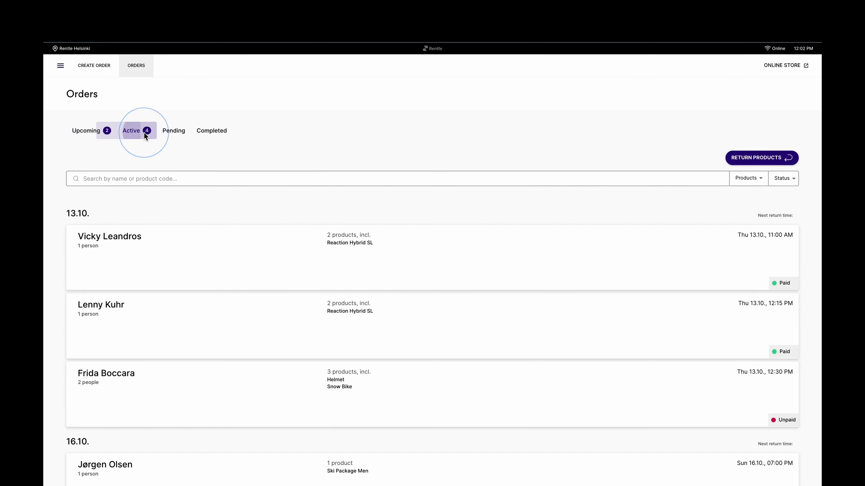
{"action": "left_click", "coordinate": [218, 312]}
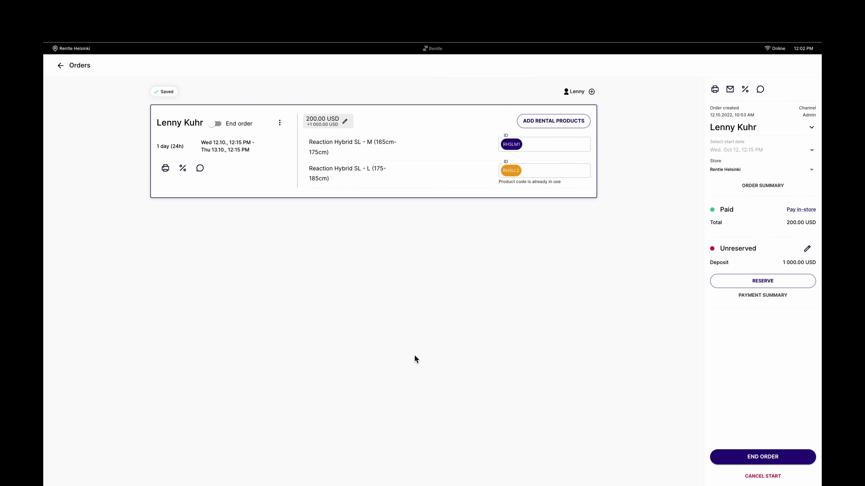
{"action": "left_click", "coordinate": [784, 458]}
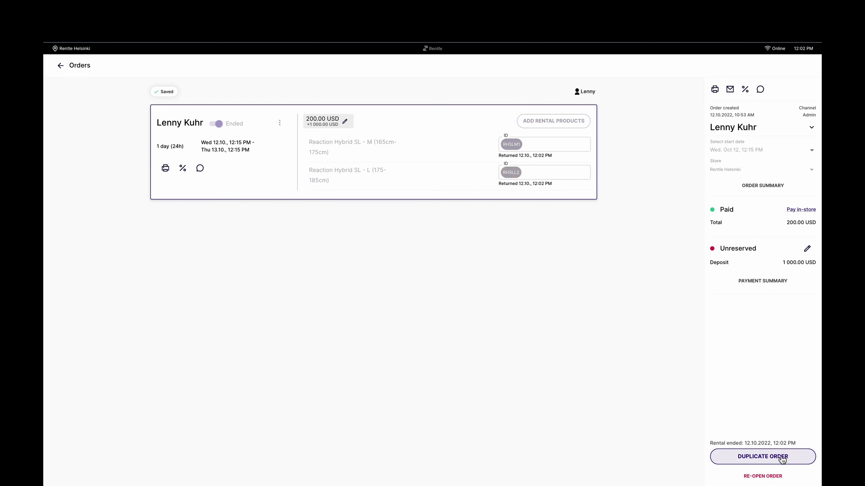
Step: Return to the orders overview and look up the just-ended rental among the completed orders
{"action": "left_click", "coordinate": [65, 67]}
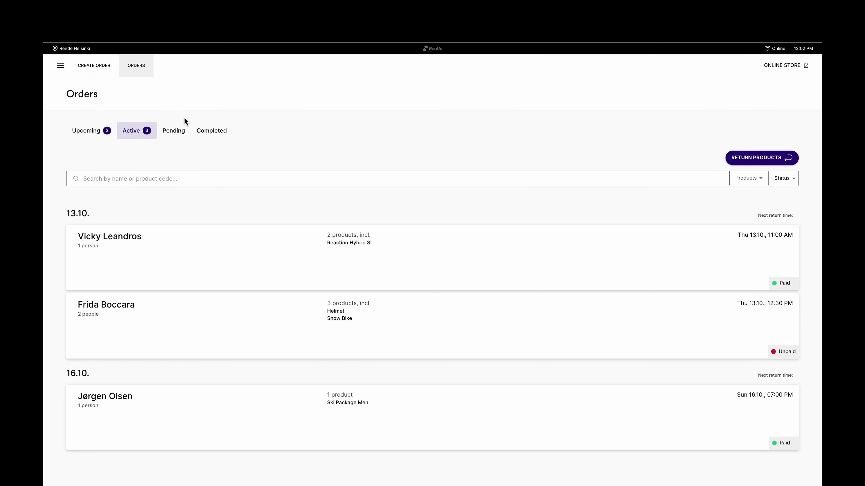
{"action": "left_click", "coordinate": [221, 135]}
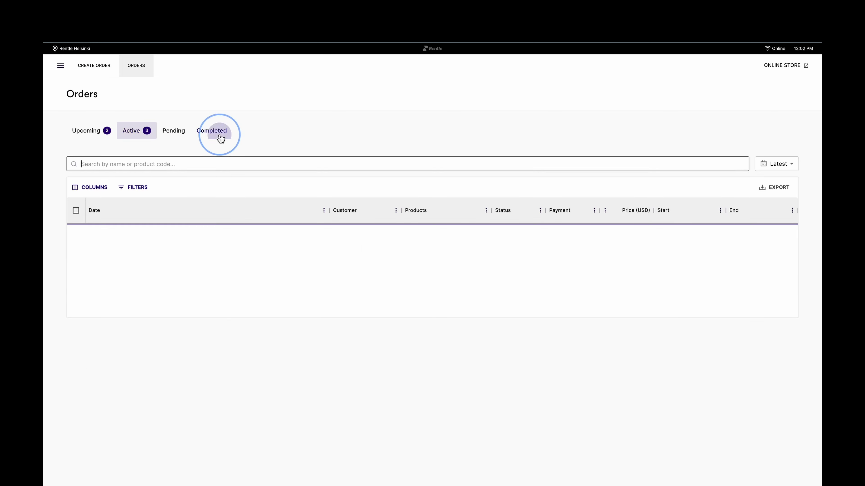
{"action": "left_click", "coordinate": [348, 251]}
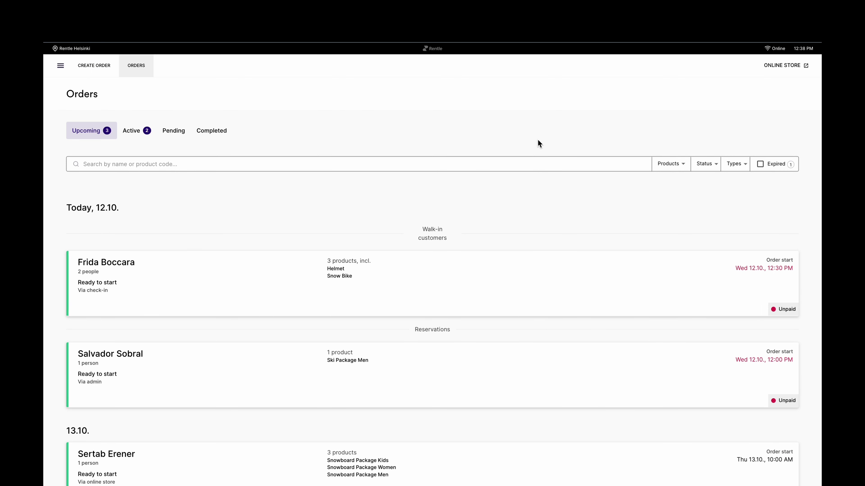
Step: Look through the upcoming orders, filter them by the Cycling product category, and remove that filter
{"action": "scroll", "coordinate": [538, 140], "scroll_direction": "down", "scroll_amount": 1}
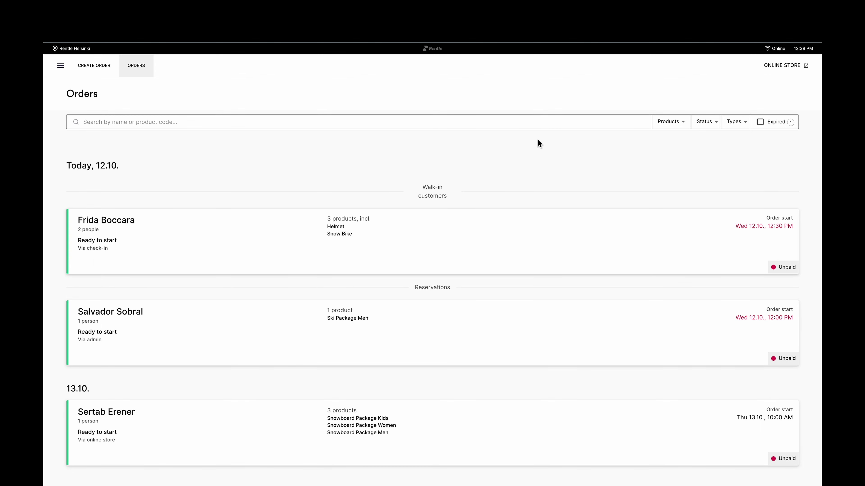
{"action": "scroll", "coordinate": [538, 143], "scroll_direction": "up", "scroll_amount": 1}
{"action": "left_click", "coordinate": [514, 161]}
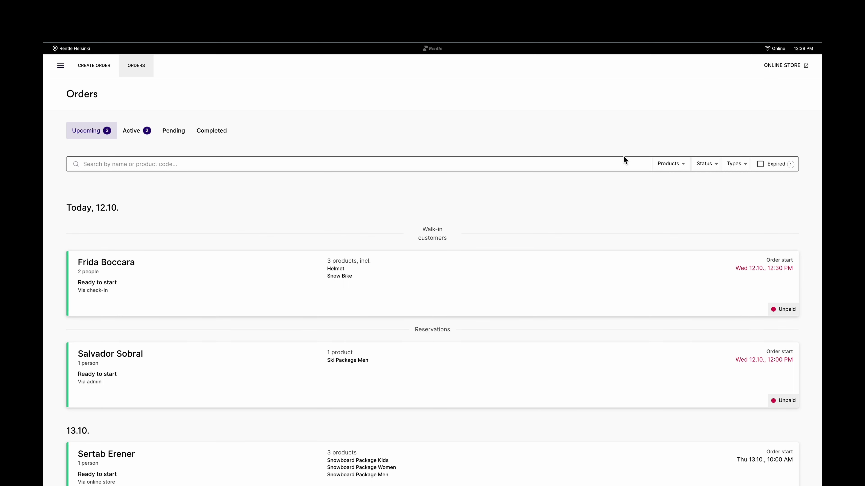
{"action": "left_click", "coordinate": [667, 163]}
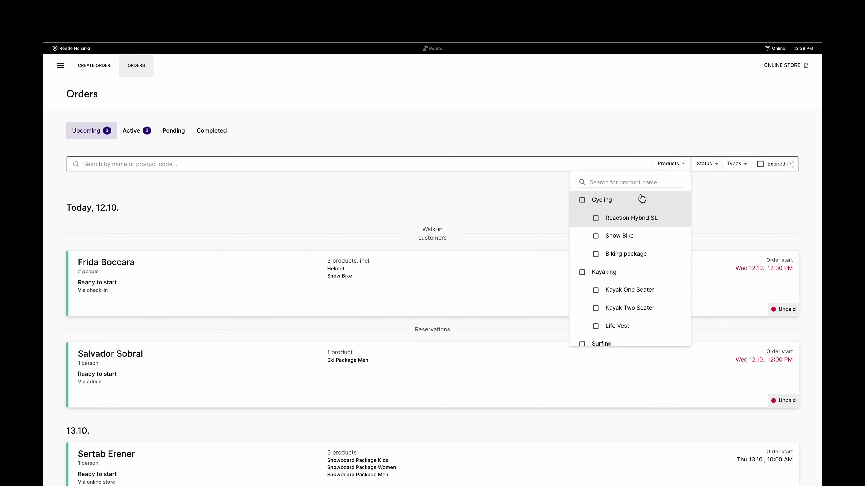
{"action": "scroll", "coordinate": [651, 283], "scroll_direction": "down", "scroll_amount": 2}
{"action": "scroll", "coordinate": [650, 283], "scroll_direction": "up", "scroll_amount": 2}
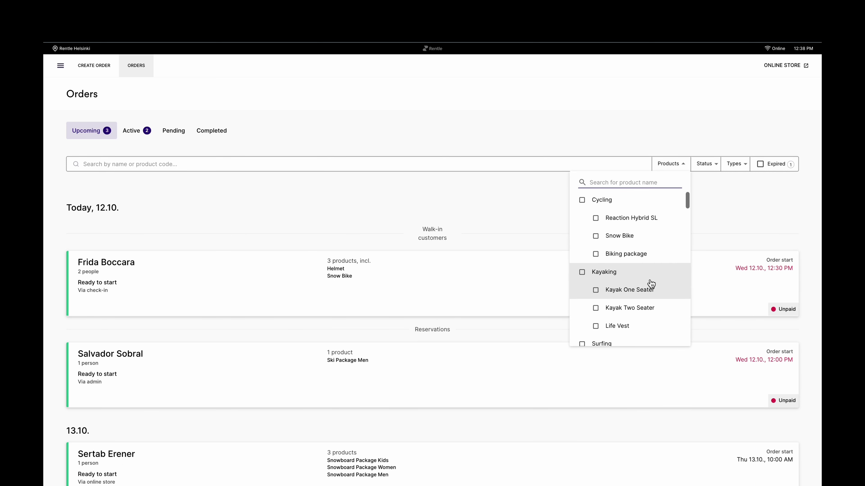
{"action": "left_click", "coordinate": [582, 201]}
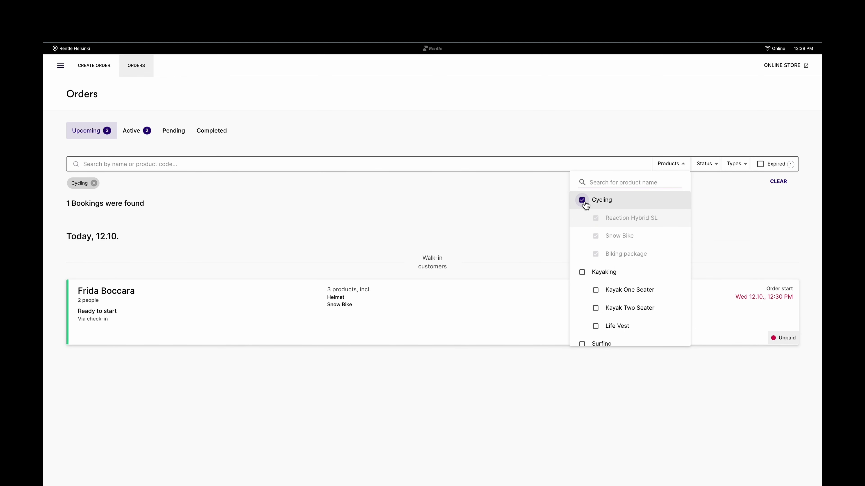
{"action": "left_click", "coordinate": [583, 201]}
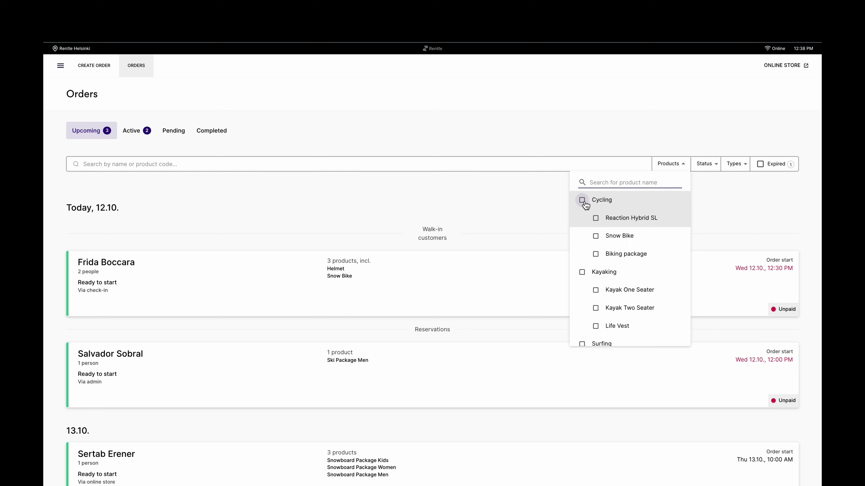
{"action": "left_click", "coordinate": [710, 128]}
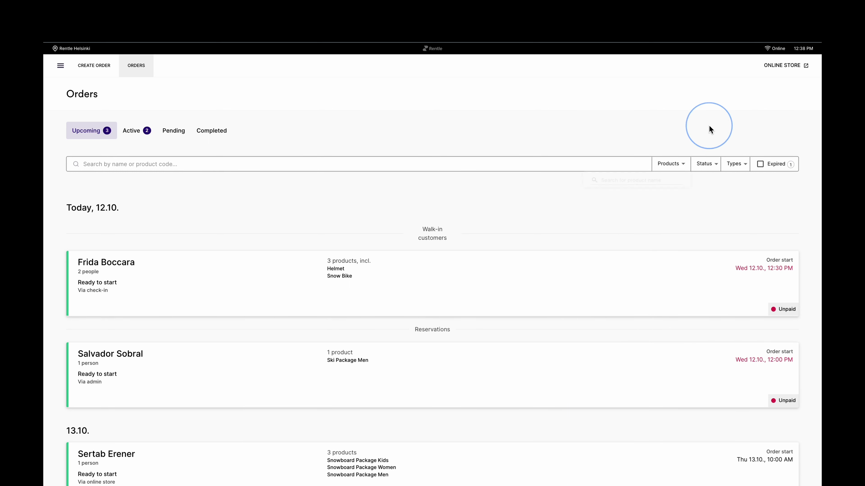
Step: Filter the upcoming orders to show only the expired ones
{"action": "left_click", "coordinate": [760, 164]}
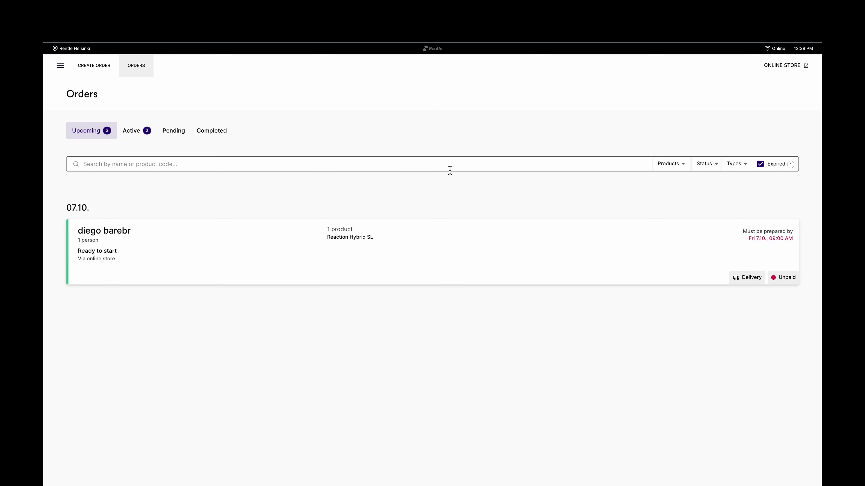
{"action": "left_click", "coordinate": [411, 165]}
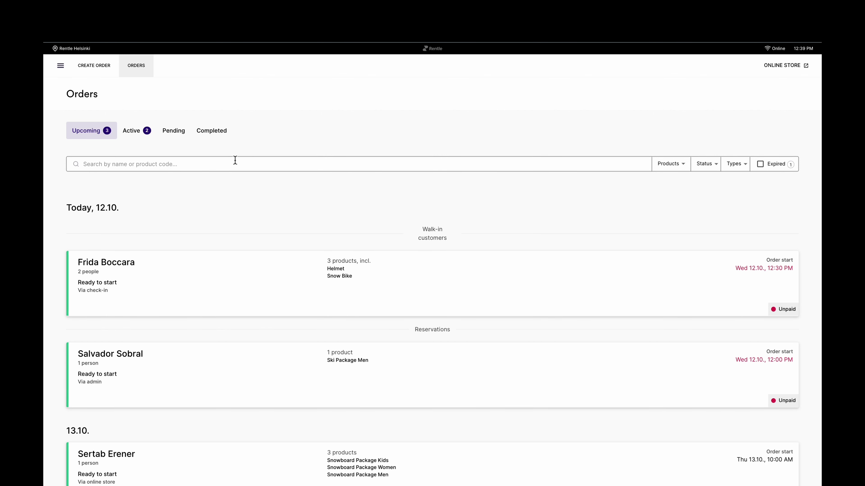
Step: Check the customers on today's walk-in order, then search the upcoming orders by the second customer's first name and open the matching order
{"action": "left_click", "coordinate": [181, 276]}
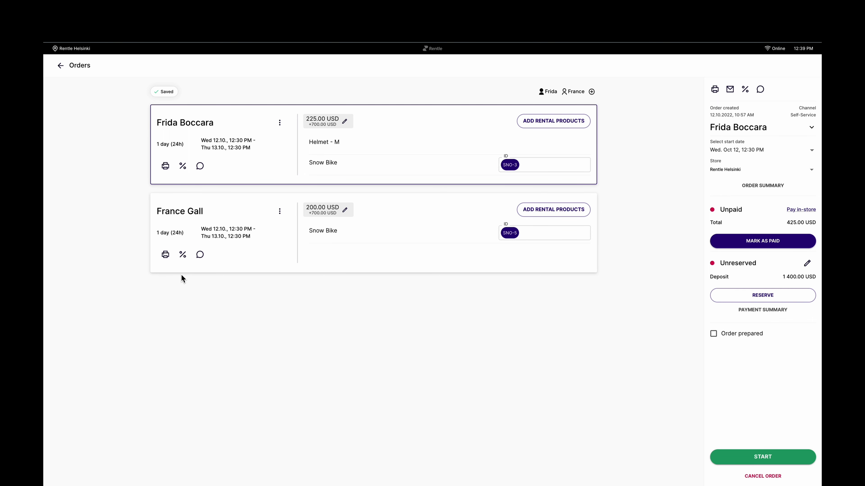
{"action": "left_click", "coordinate": [61, 65]}
{"action": "left_click", "coordinate": [175, 163]}
{"action": "type", "text": "fr"}
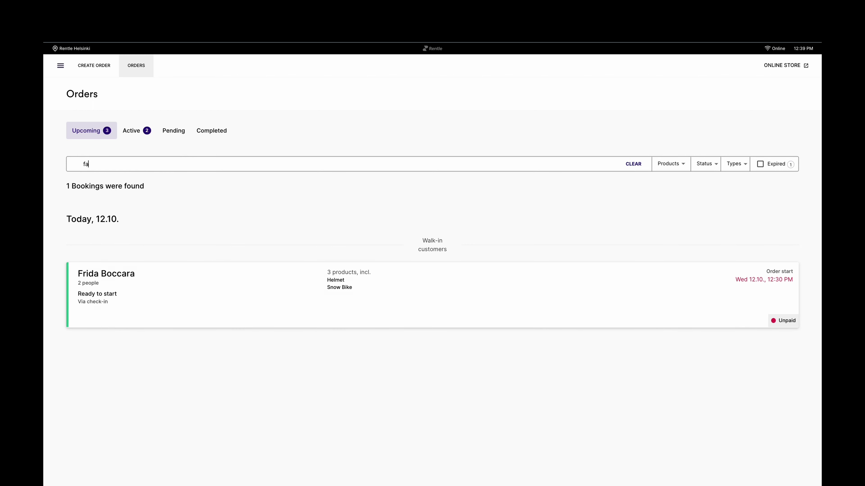
{"action": "type", "text": "ance"}
{"action": "left_click", "coordinate": [165, 298]}
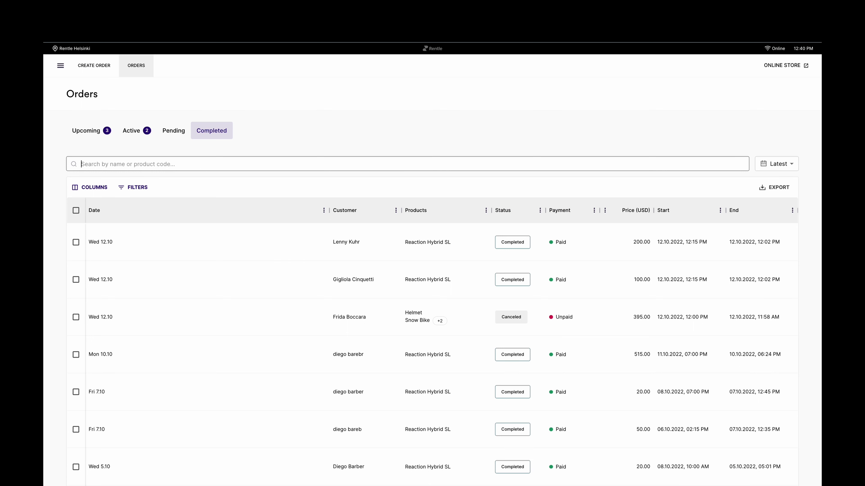
Step: Search the completed orders by a customer's first name
{"action": "type", "text": "Frida"}
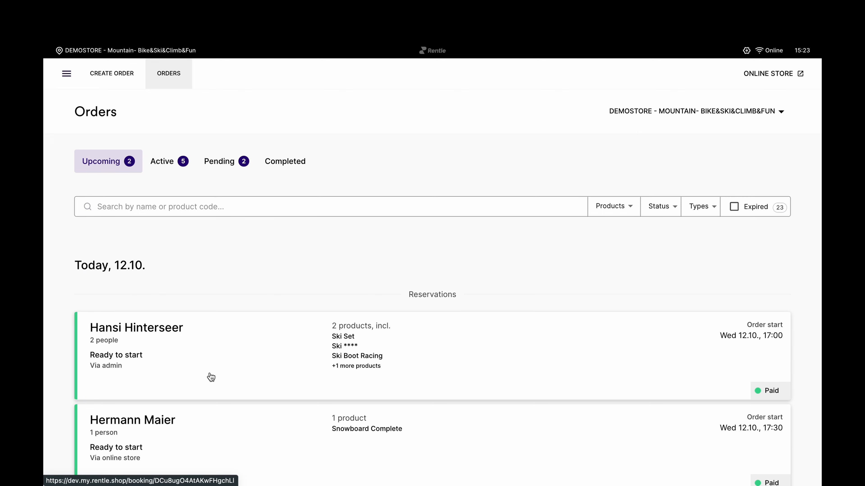
Step: Open today's 17:00 Ski Set reservation and examine the first customer's height, weight, shoe size, experience level and age
{"action": "left_click", "coordinate": [218, 365]}
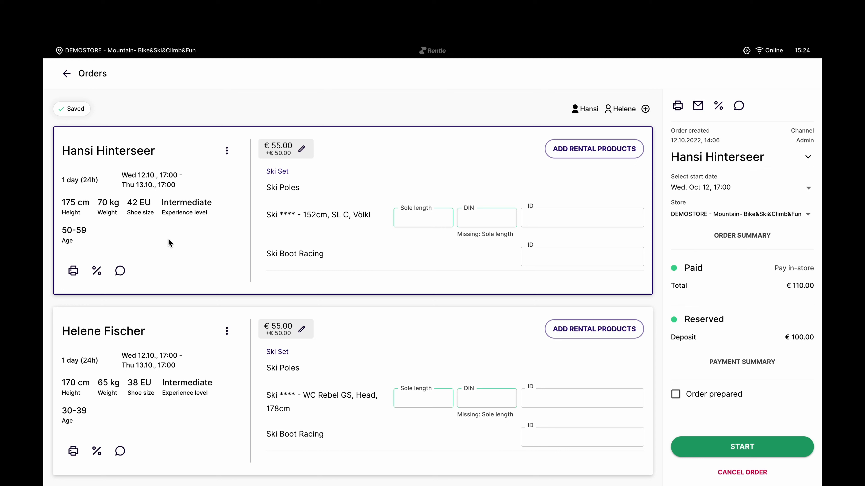
{"action": "left_click", "coordinate": [74, 208]}
{"action": "left_click", "coordinate": [109, 207]}
{"action": "left_click", "coordinate": [145, 208]}
{"action": "left_click", "coordinate": [186, 209]}
{"action": "left_click", "coordinate": [72, 232]}
Step: Assign ID 2101514S to the first customer's Völkl ski and ID 8075 to their Ski Boot Racing
{"action": "left_click", "coordinate": [543, 217]}
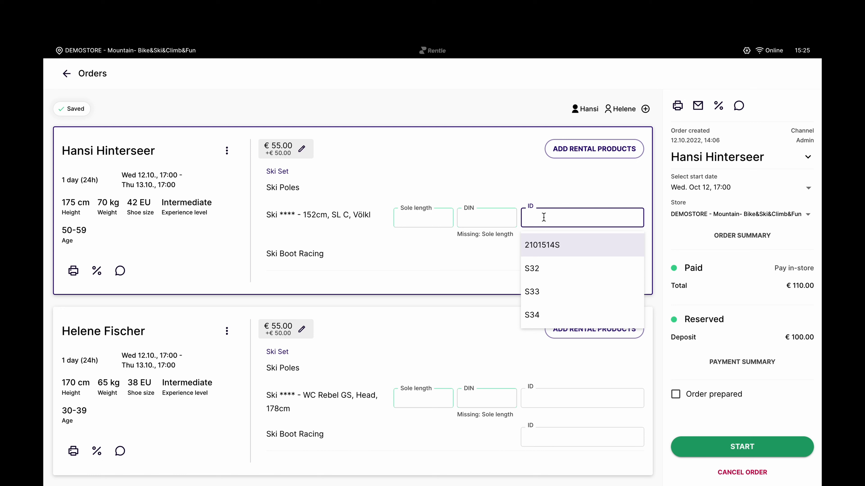
{"action": "key", "text": "Return"}
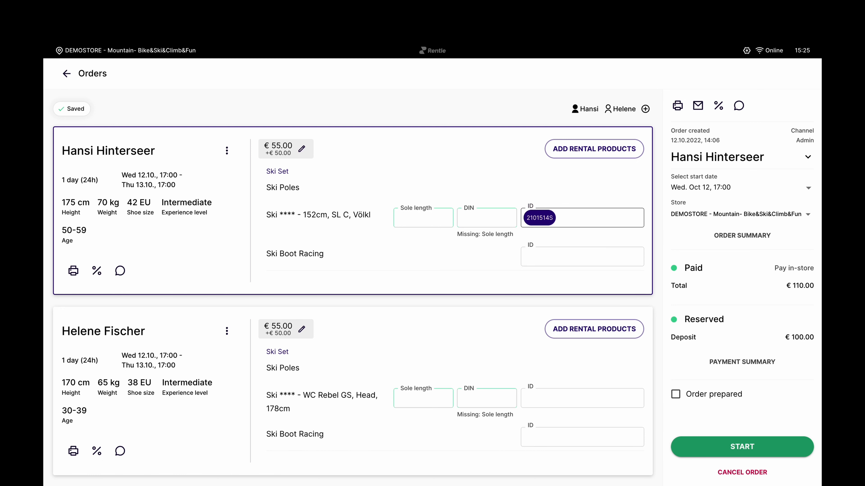
{"action": "left_click", "coordinate": [613, 262]}
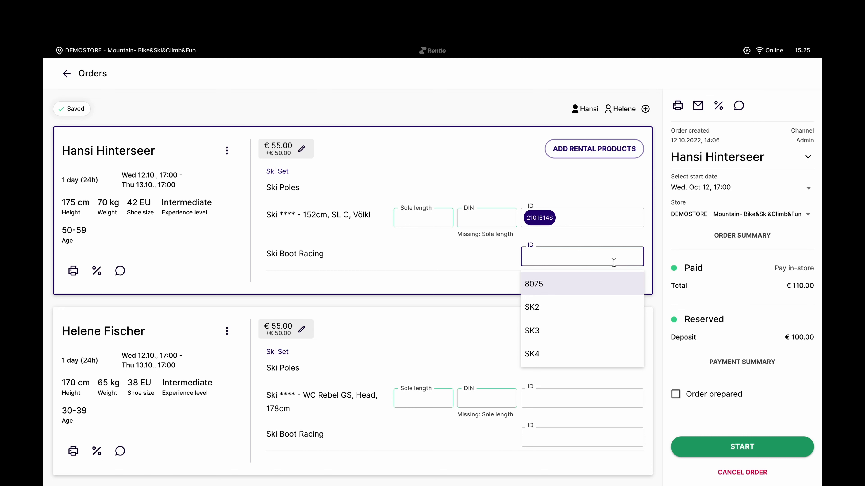
{"action": "key", "text": "Return"}
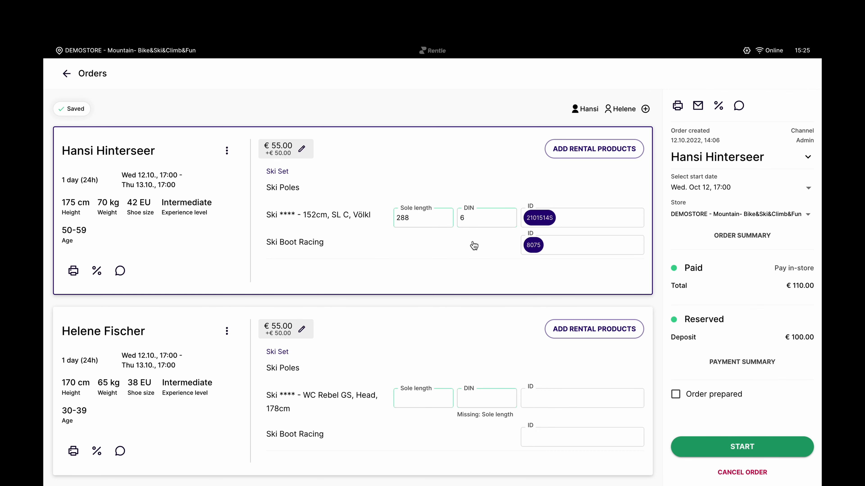
Step: Assign ID S42 to the second customer's Head ski and ID SK3 to their Ski Boot Racing
{"action": "left_click", "coordinate": [569, 402]}
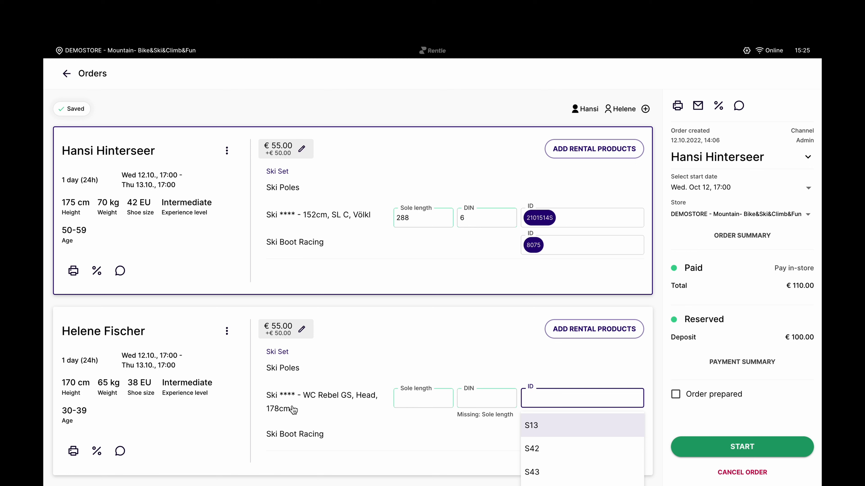
{"action": "left_click", "coordinate": [600, 460]}
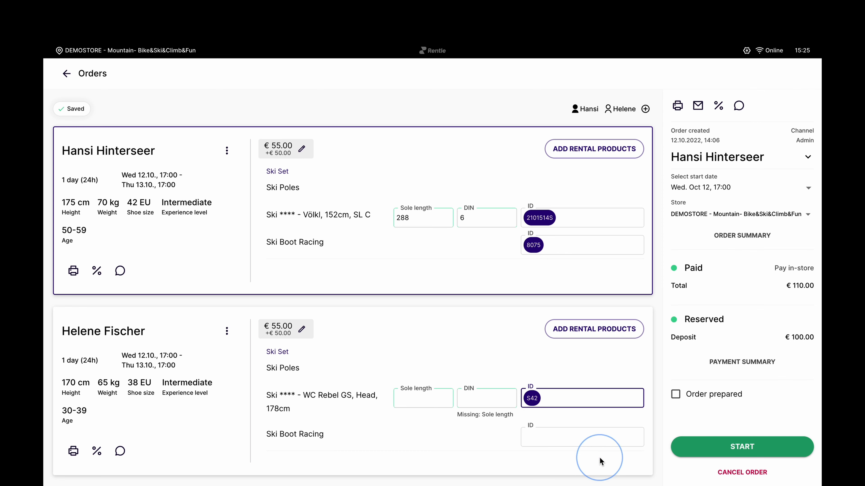
{"action": "left_click", "coordinate": [556, 433]}
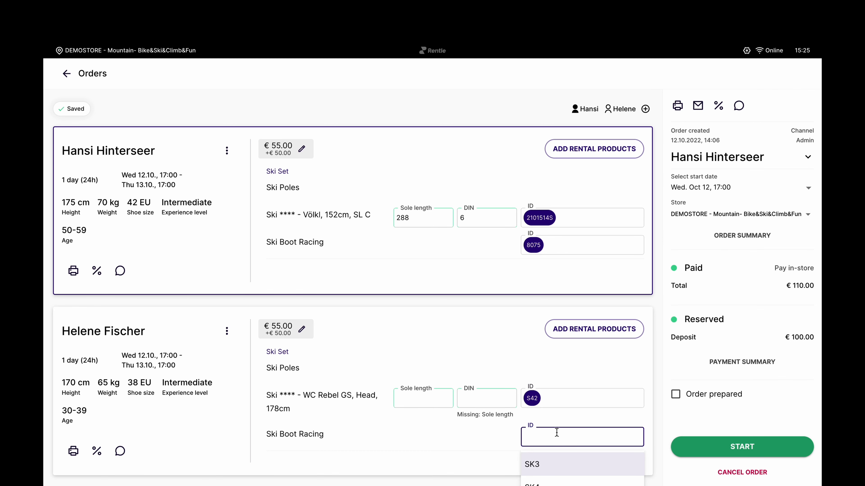
{"action": "left_click", "coordinate": [548, 474]}
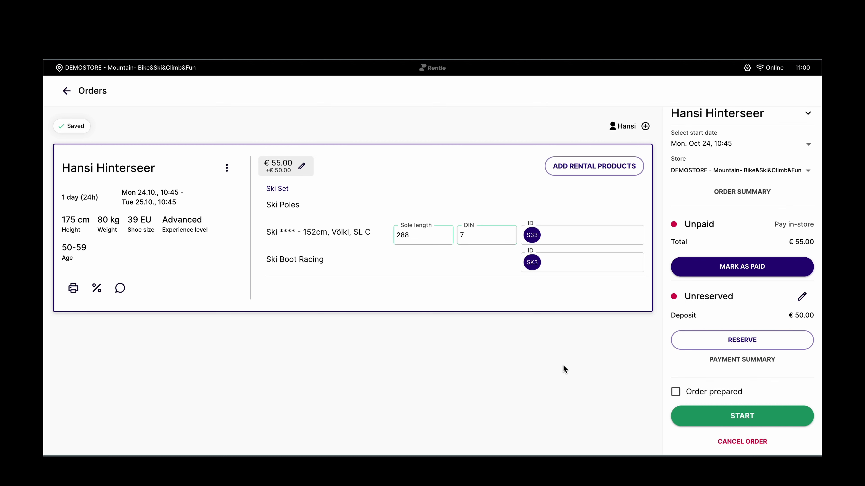
Step: Open the rental product selection for the customer's order and search the products for "helm"
{"action": "left_click", "coordinate": [598, 172]}
{"action": "left_click", "coordinate": [415, 129]}
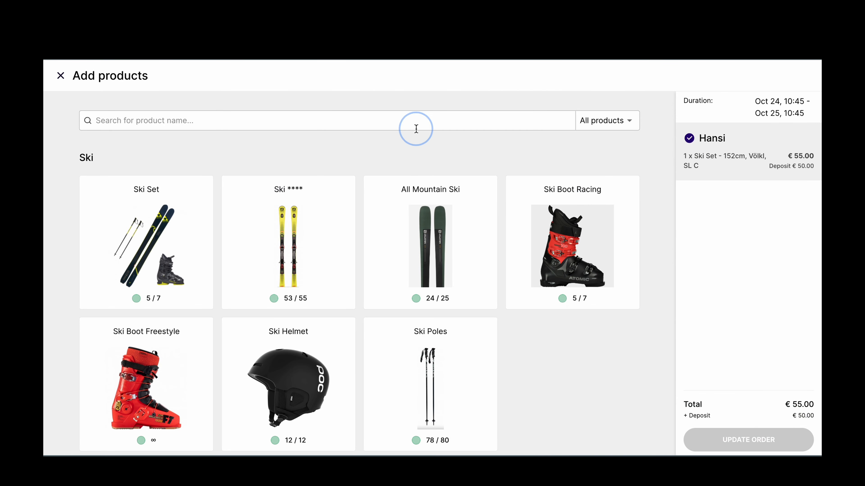
{"action": "type", "text": "hre"}
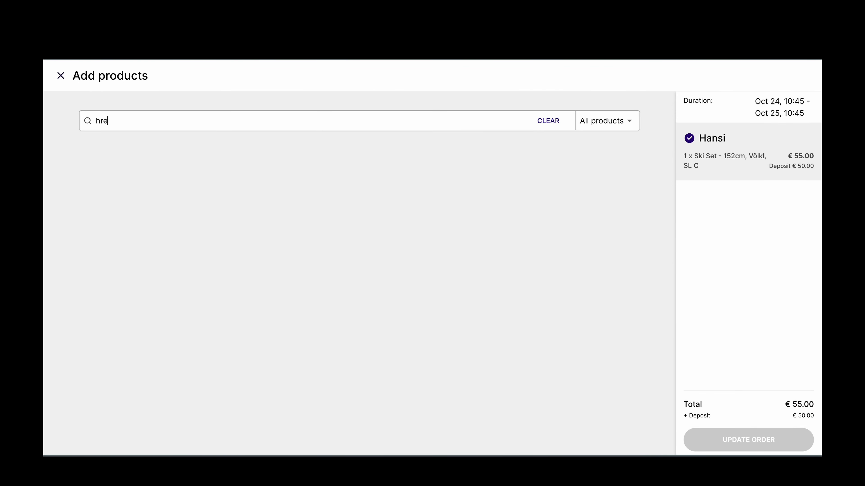
{"action": "key", "text": "BackSpace"}
{"action": "key", "text": "BackSpace"}
{"action": "type", "text": "elm"}
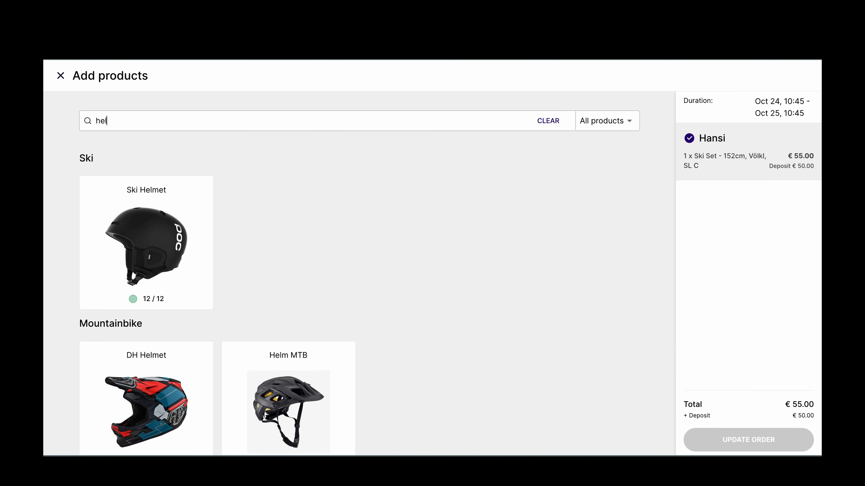
Step: Add one Ski Helmet in XL, White to the order, update the order, and reopen the product selection
{"action": "left_click", "coordinate": [154, 262]}
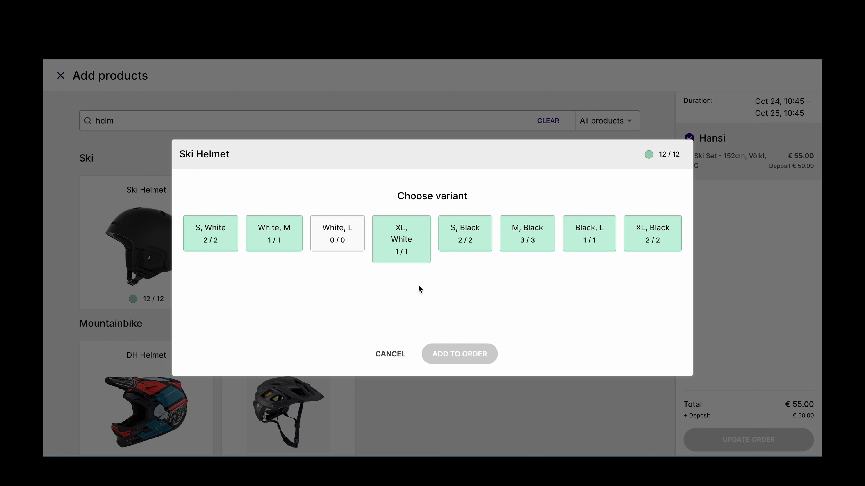
{"action": "left_click", "coordinate": [398, 259]}
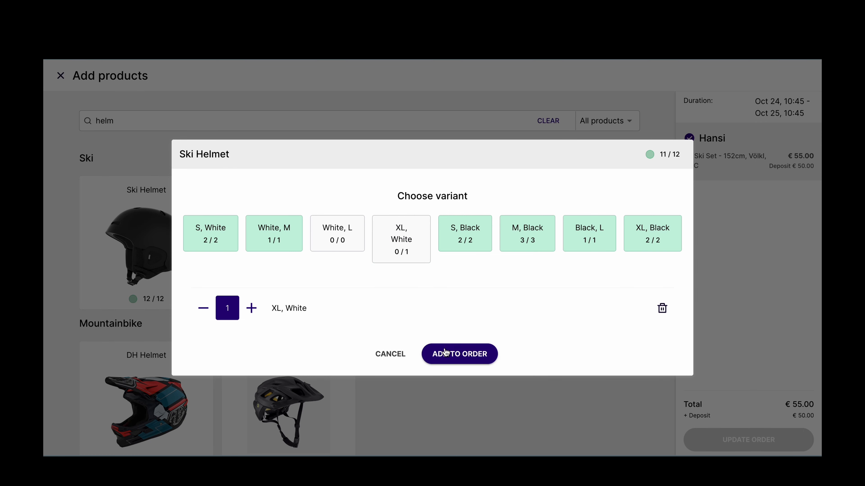
{"action": "left_click", "coordinate": [446, 353]}
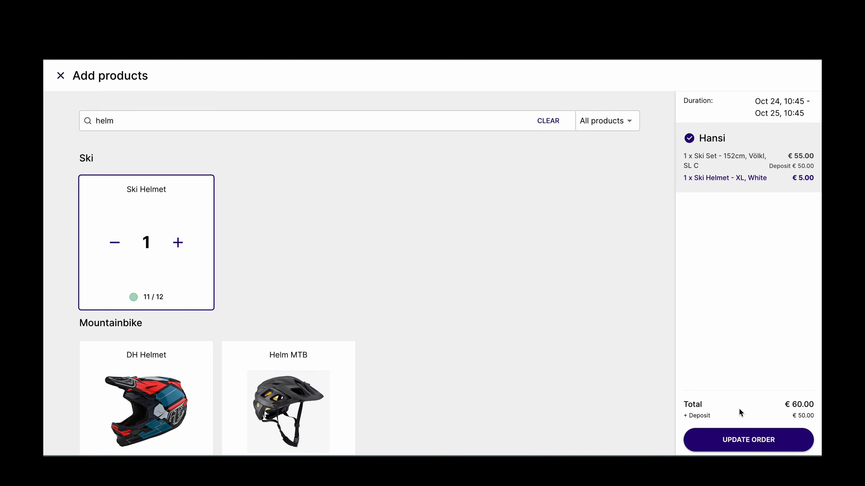
{"action": "left_click", "coordinate": [752, 438]}
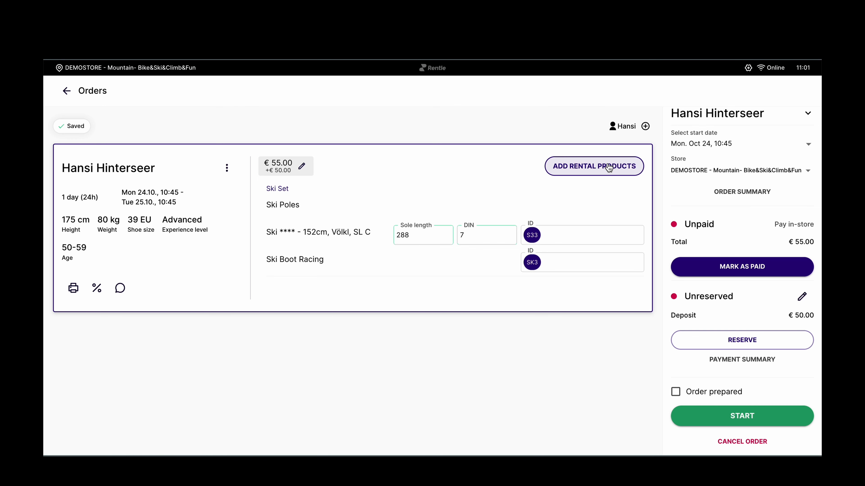
{"action": "left_click", "coordinate": [608, 167]}
{"action": "left_click", "coordinate": [504, 309]}
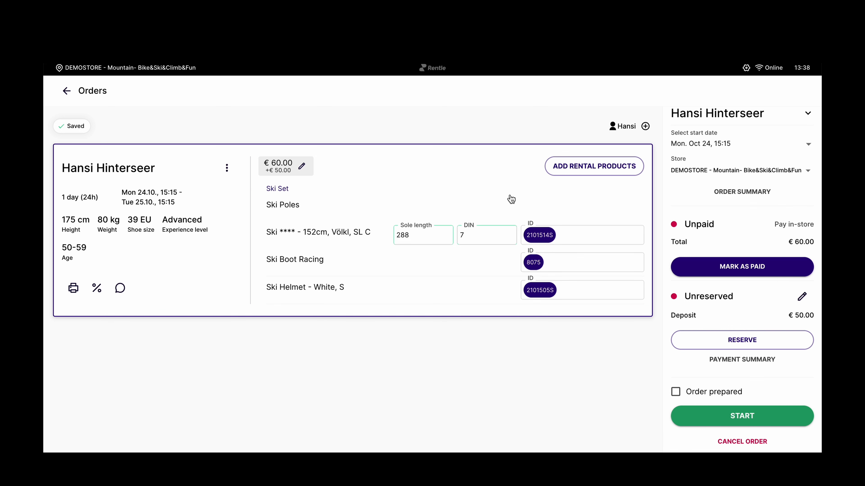
Step: Start the rental order early with its end time updated to 13:45 tomorrow
{"action": "left_click", "coordinate": [736, 423]}
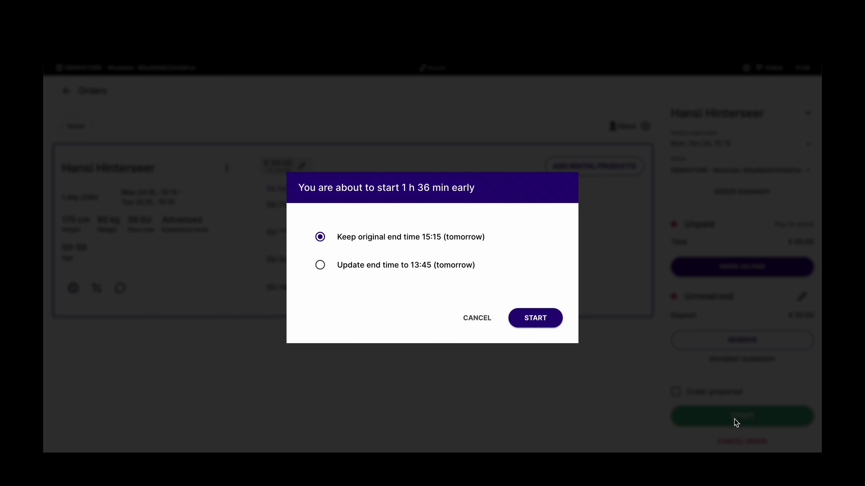
{"action": "left_click", "coordinate": [377, 271]}
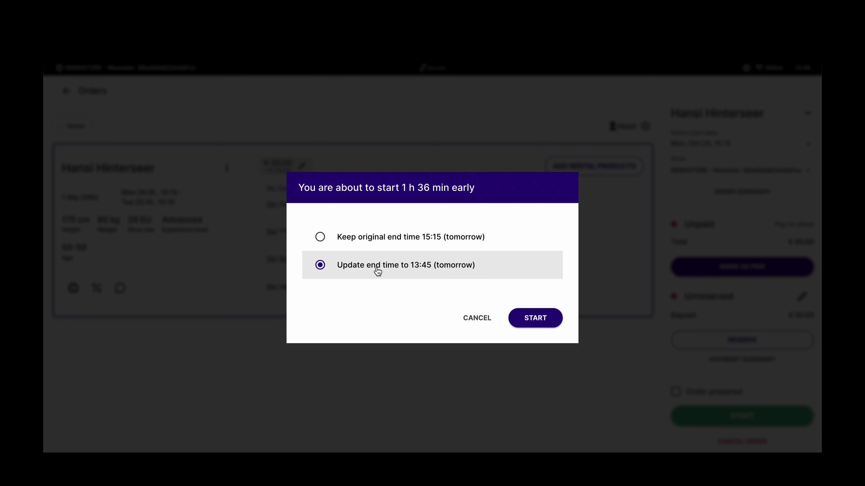
{"action": "left_click", "coordinate": [552, 320]}
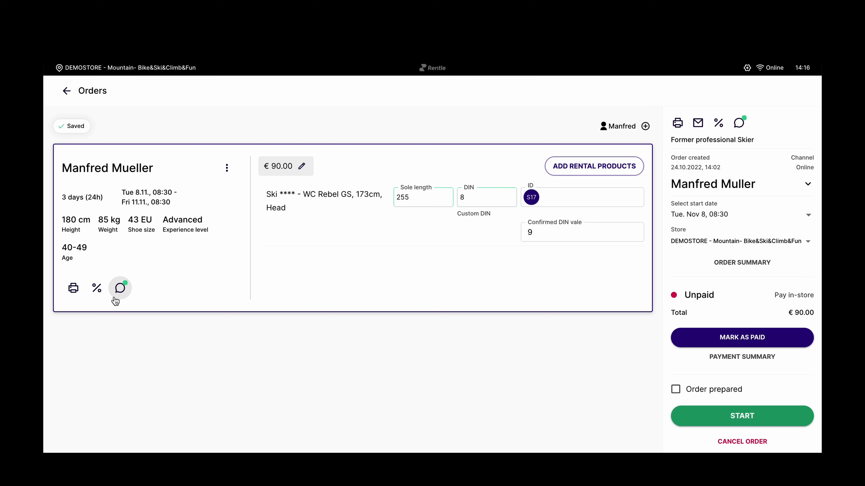
Step: Extend the order's staff comment to "Former professional Skier. however you wish" and save it
{"action": "left_click", "coordinate": [745, 116]}
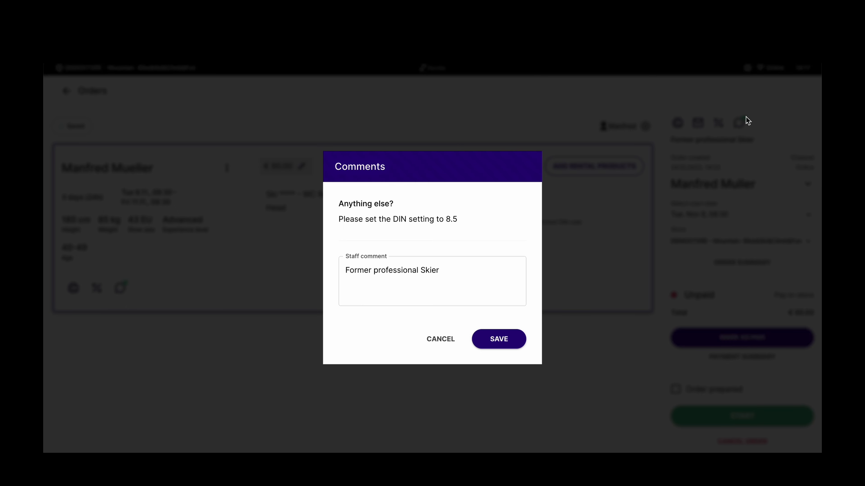
{"action": "left_click", "coordinate": [487, 271]}
{"action": "type", "text": "."}
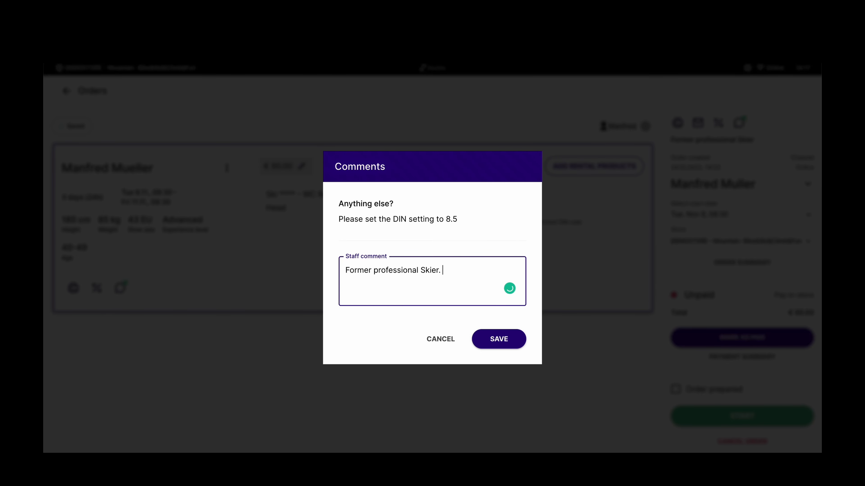
{"action": "type", "text": " however you wish"}
{"action": "left_click", "coordinate": [499, 339]}
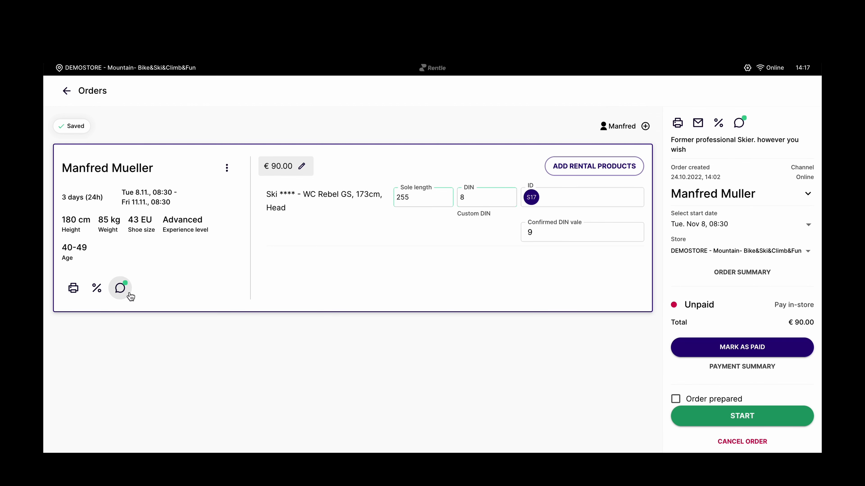
Step: Check the staff comment on the customer's card about the ski condition and save it as is
{"action": "left_click", "coordinate": [121, 290]}
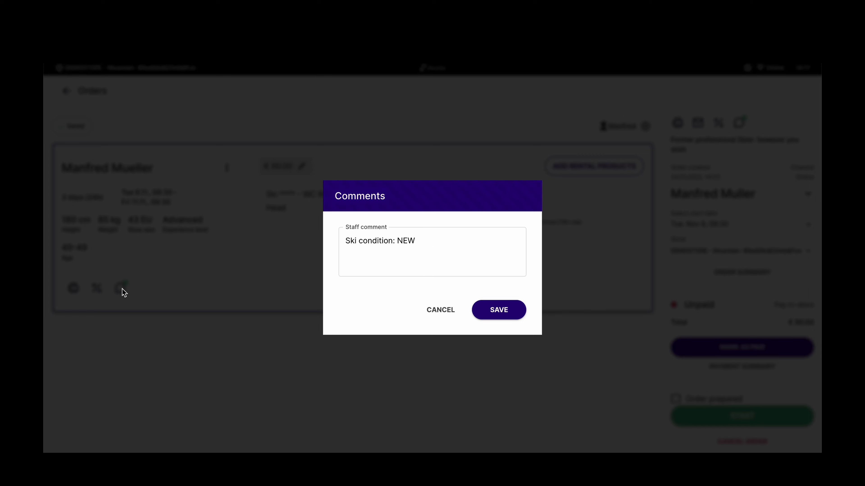
{"action": "left_click", "coordinate": [507, 308]}
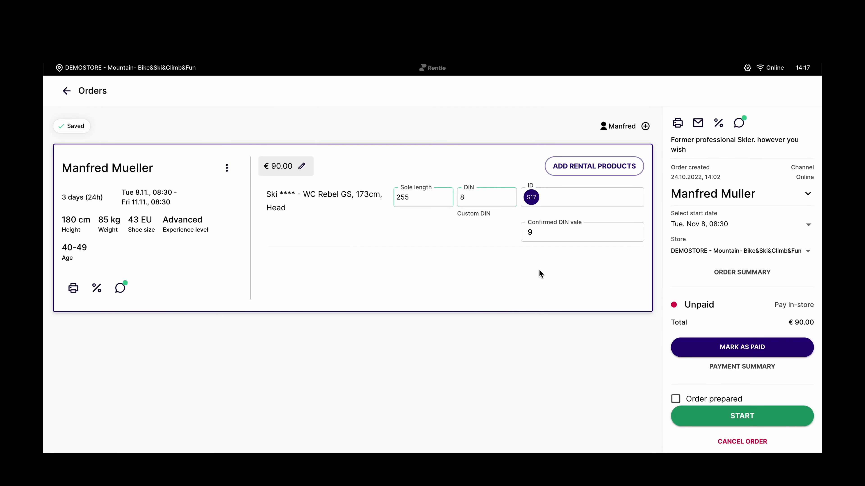
Step: Set the ski's confirmed DIN value to 8.5 and check the customer's DIN request in the order comments
{"action": "left_click", "coordinate": [561, 236]}
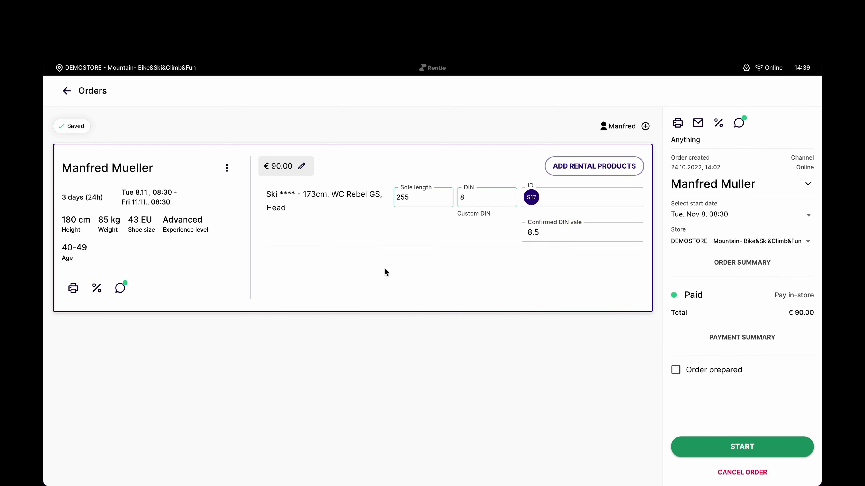
{"action": "left_click", "coordinate": [739, 123]}
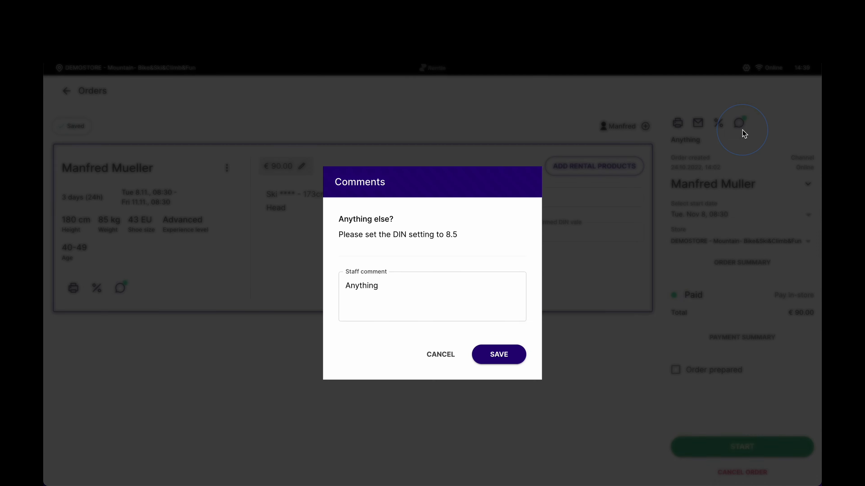
{"action": "left_click_drag", "start_coordinate": [458, 232], "coordinate": [334, 218]}
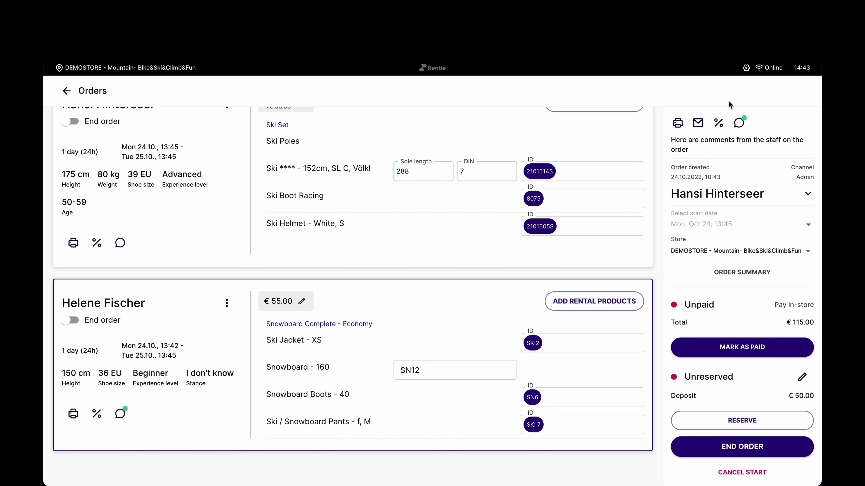
Step: Preview the printout of the whole order and of the first customer's part, cancelling both without saving
{"action": "left_click", "coordinate": [678, 124]}
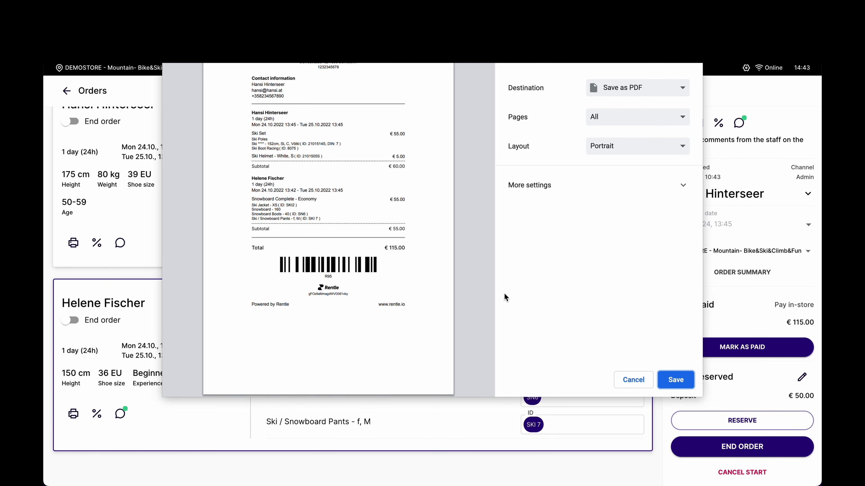
{"action": "left_click", "coordinate": [650, 386]}
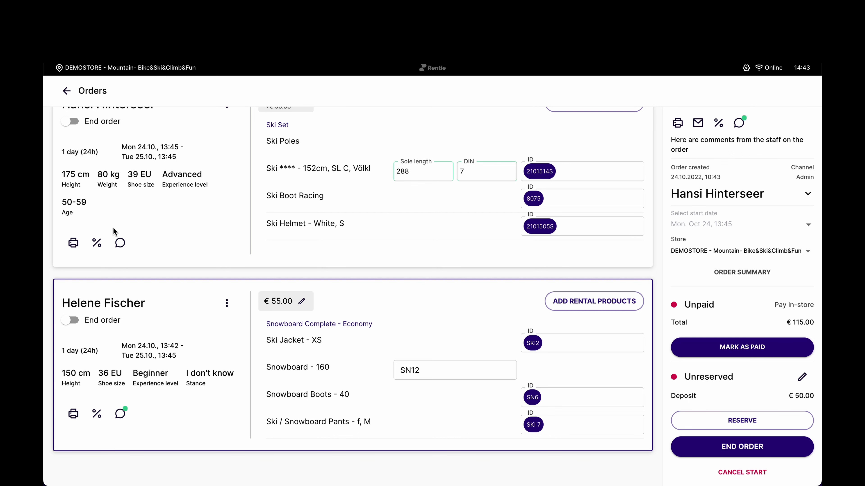
{"action": "left_click", "coordinate": [74, 244]}
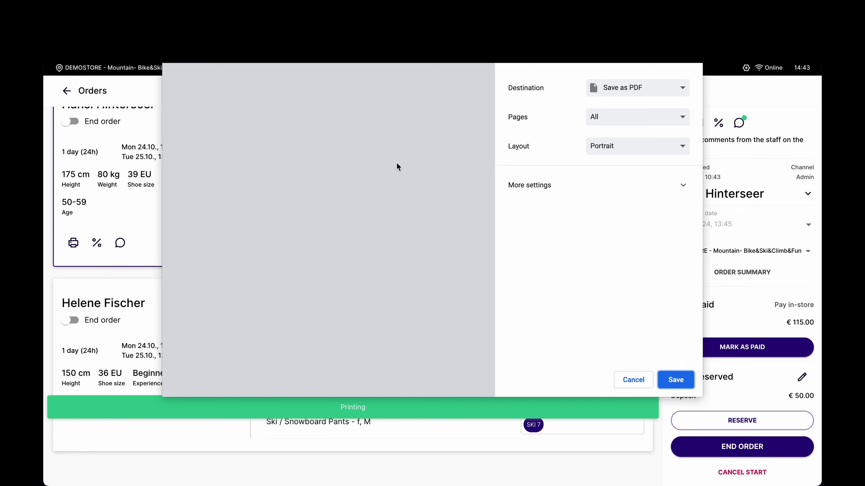
{"action": "left_click", "coordinate": [640, 386]}
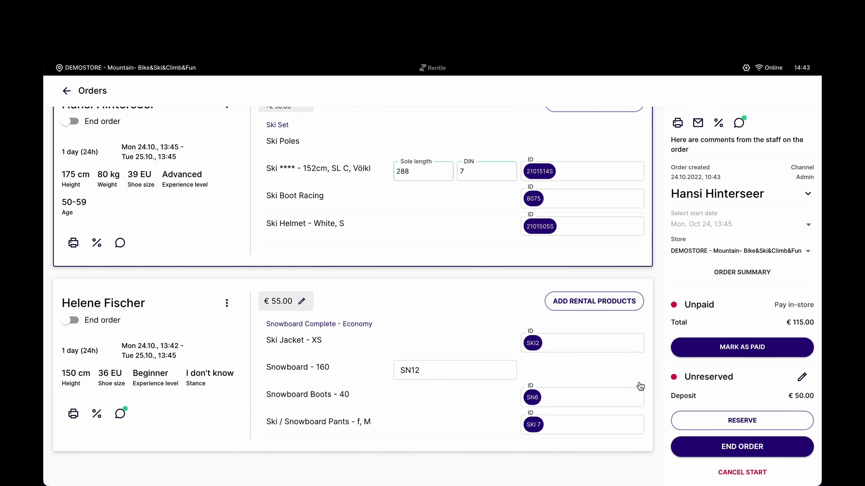
Step: View the order confirmation e-mail form and close it without sending
{"action": "left_click", "coordinate": [698, 123]}
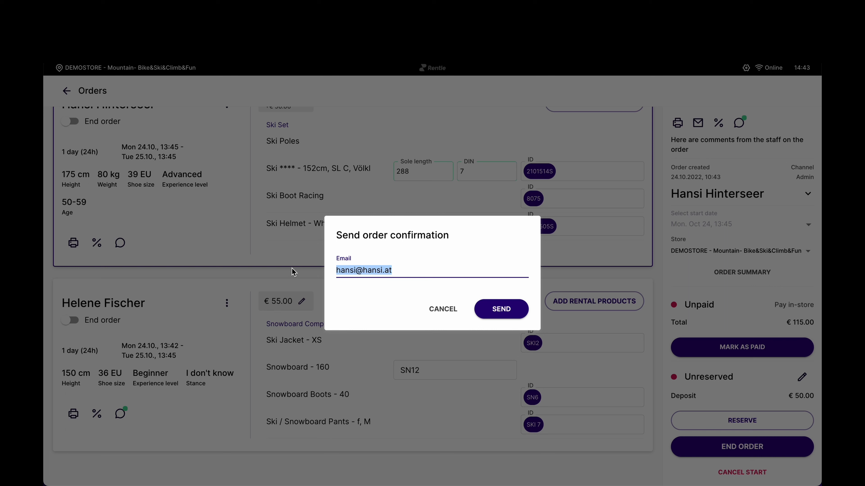
{"action": "left_click", "coordinate": [443, 309]}
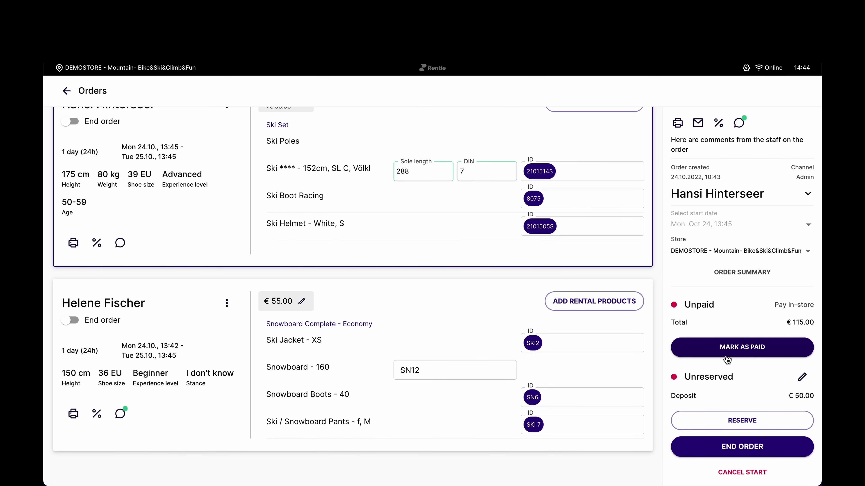